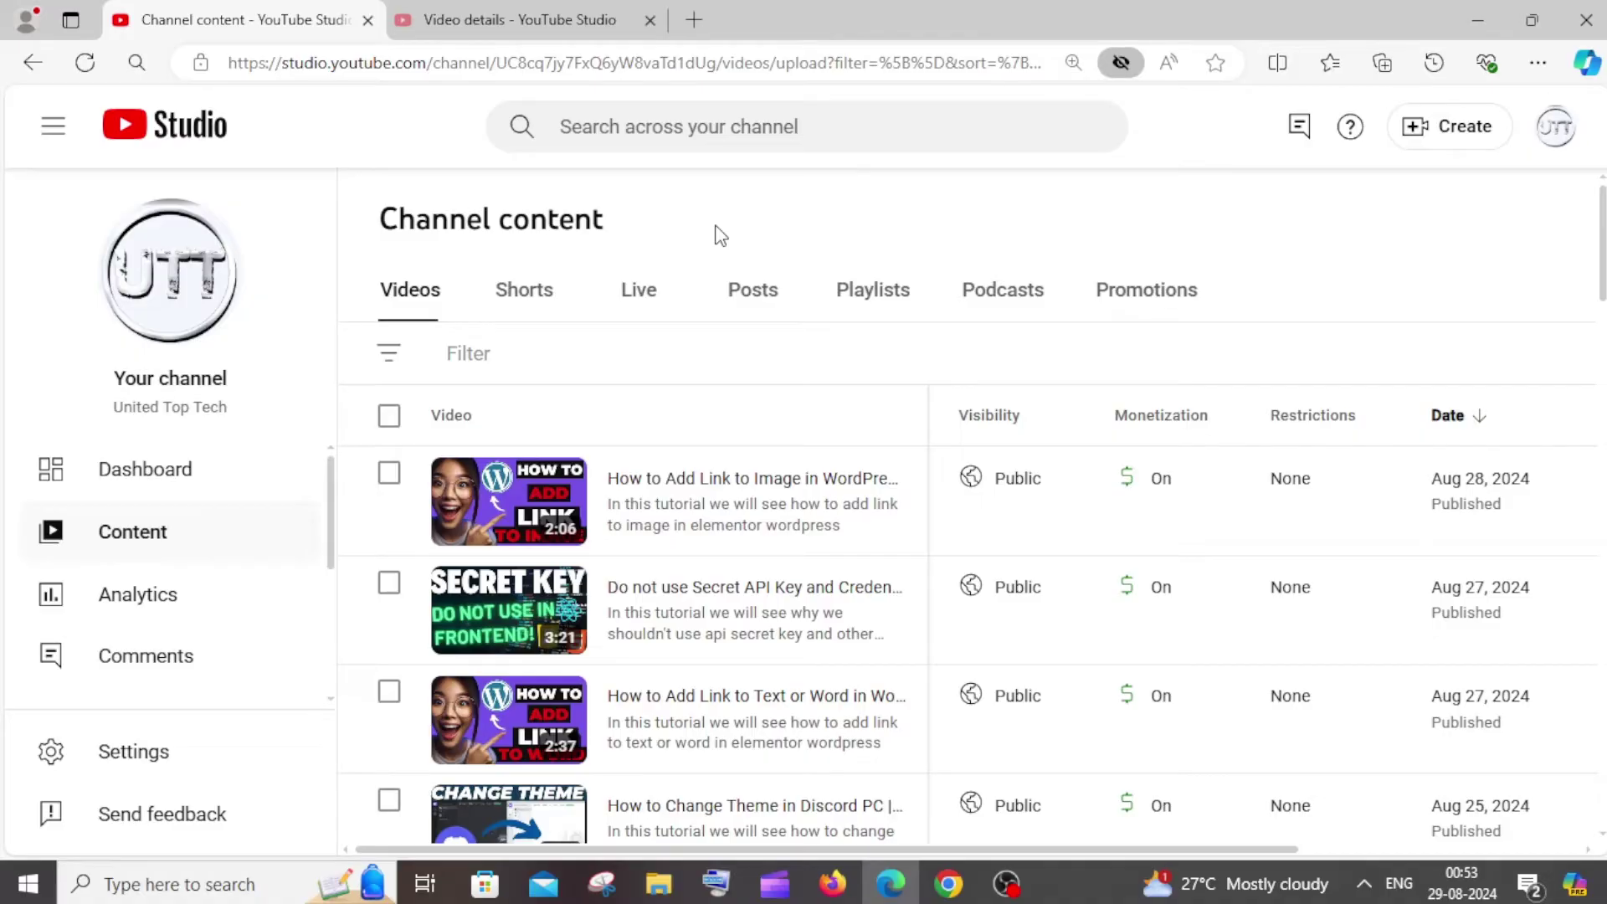
# Show the videos in the PostgreSQL Node JS Tutorial playlist from the channel's Playlists
pyautogui.click(873, 289)
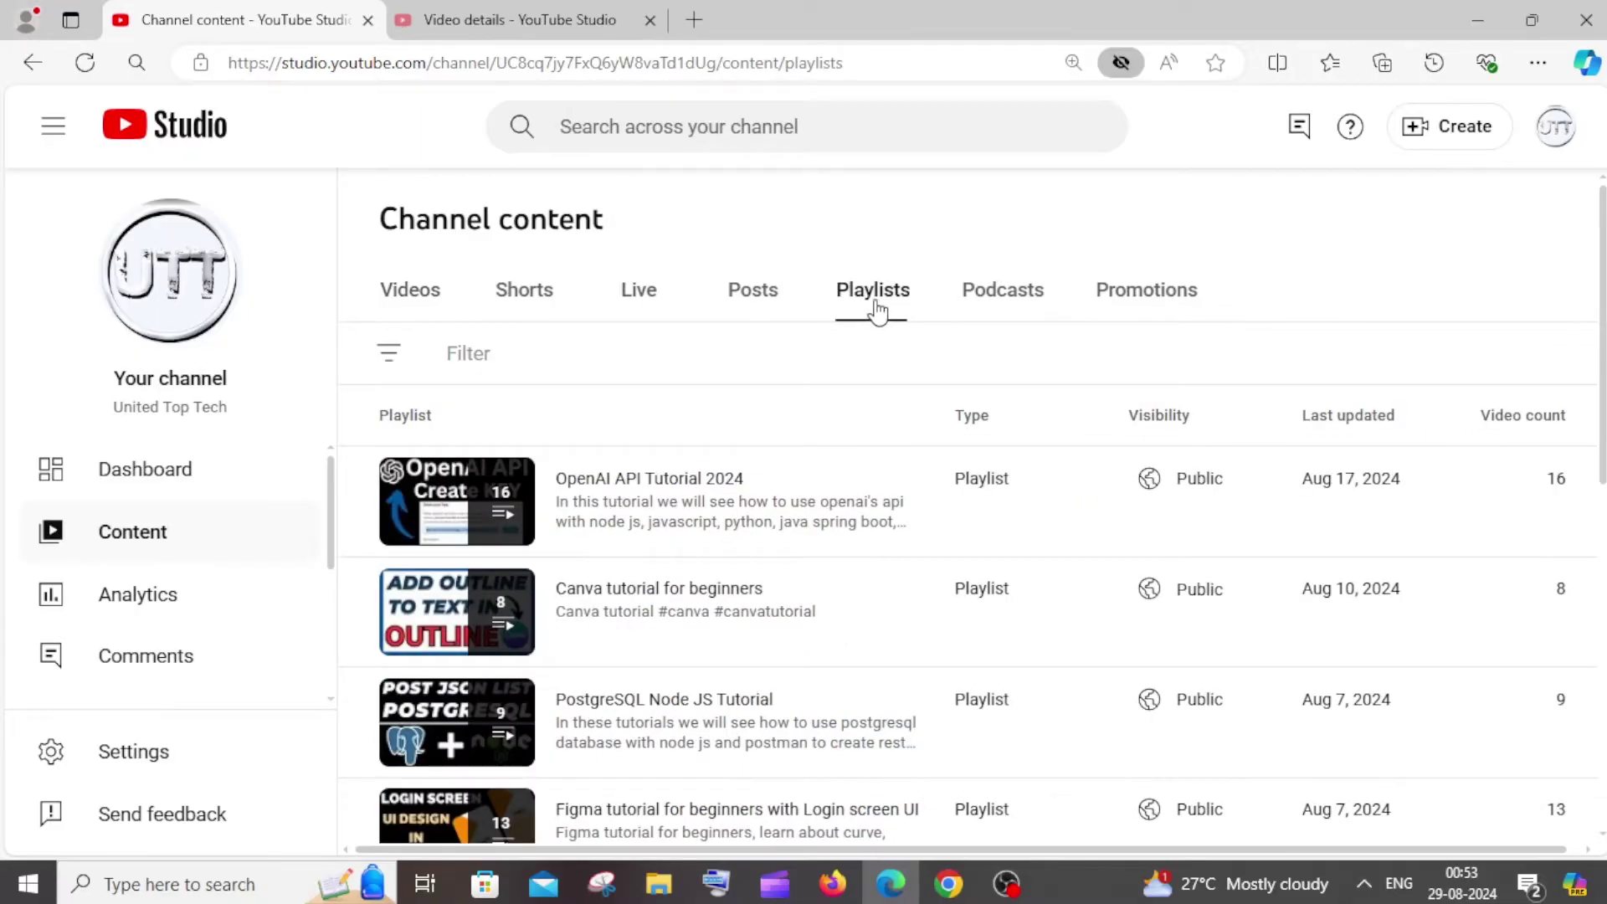
pyautogui.moveTo(664, 699)
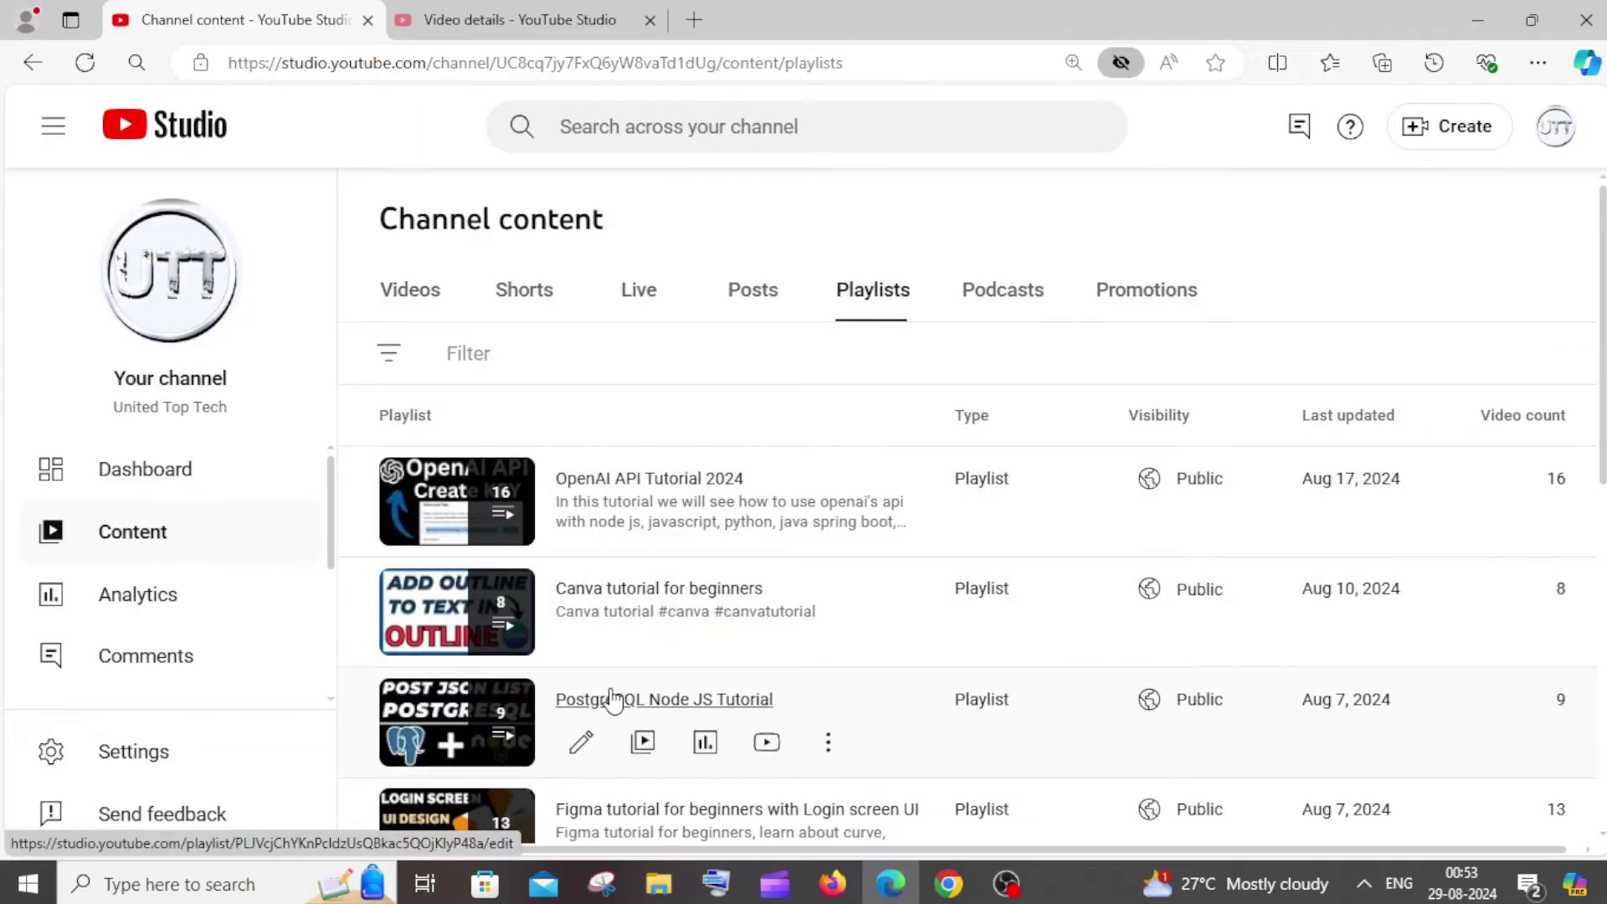
pyautogui.click(581, 749)
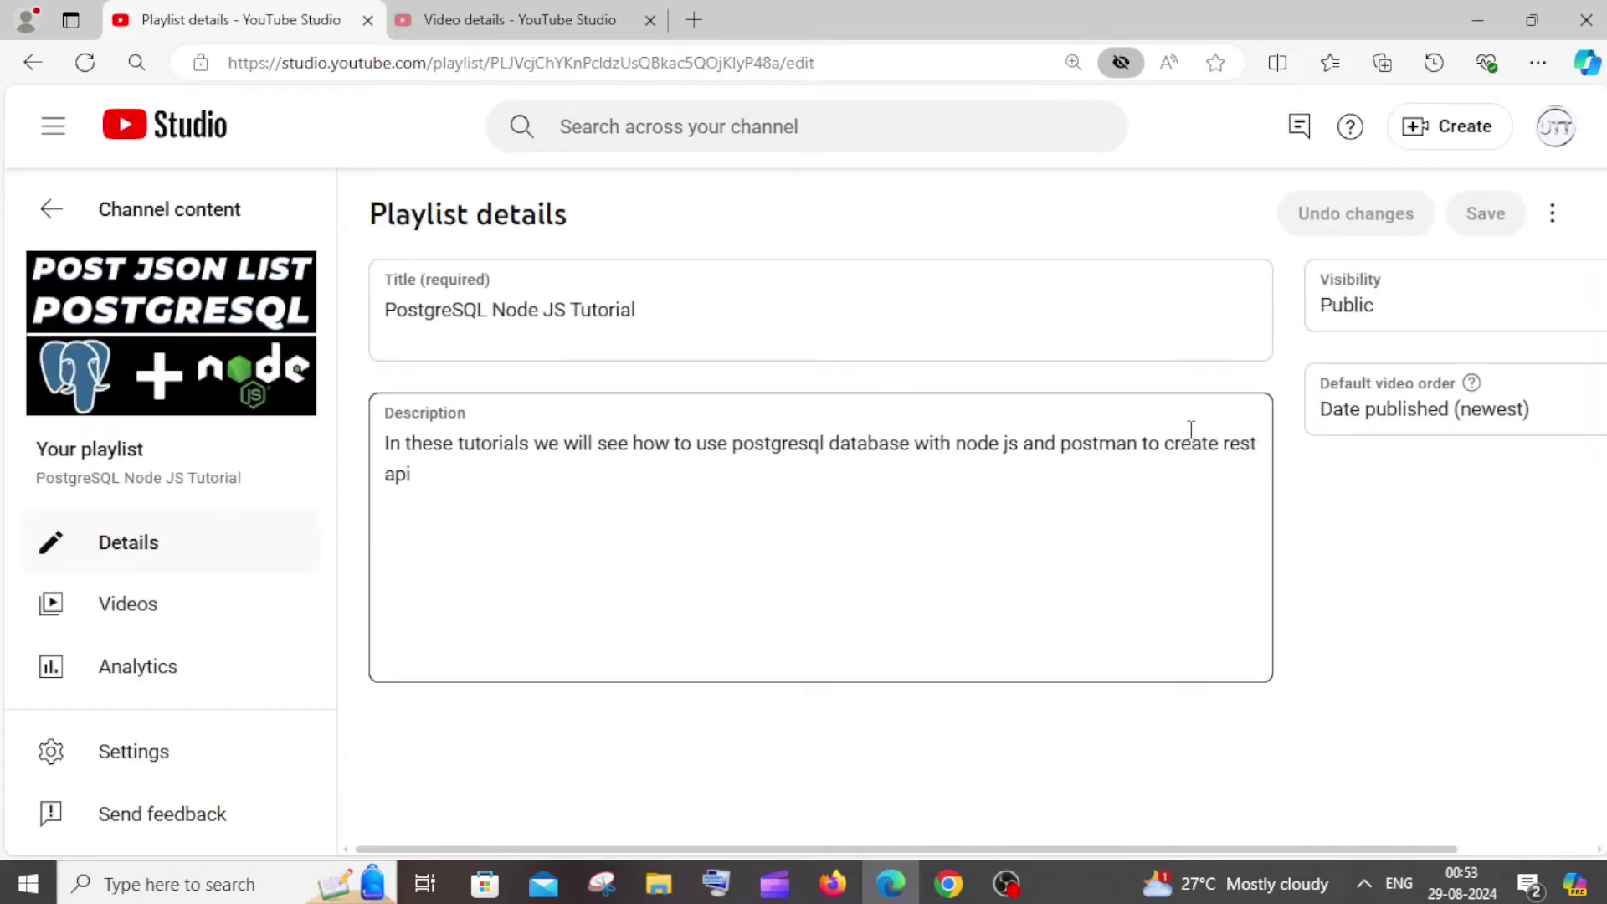
pyautogui.click(225, 603)
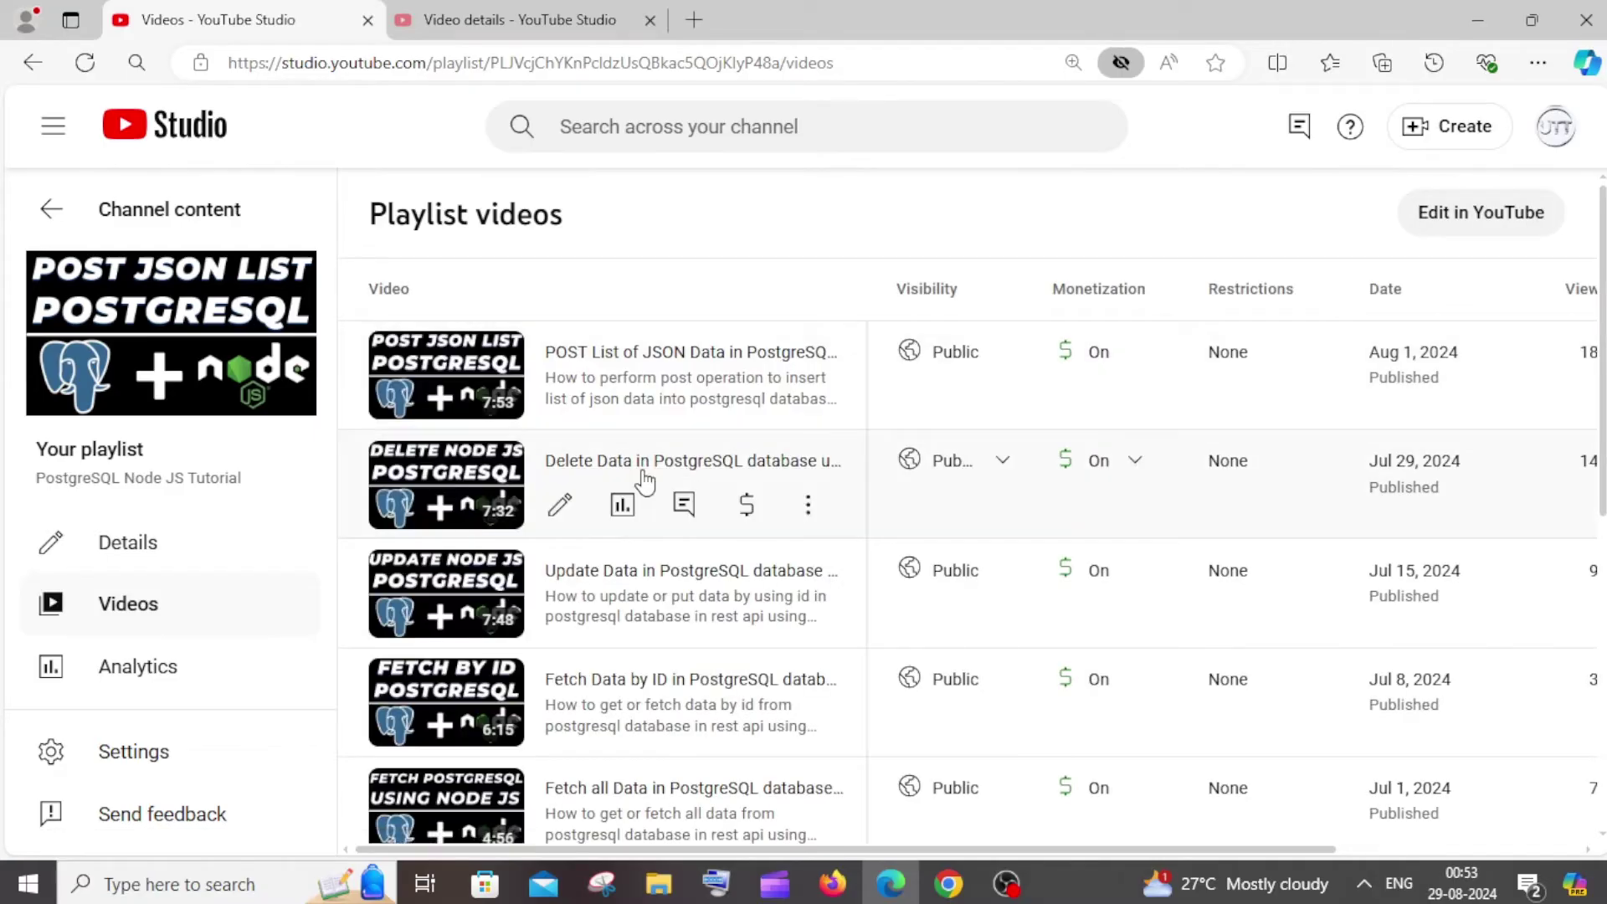
pyautogui.scroll(-3, 628, 604)
pyautogui.scroll(3, 628, 615)
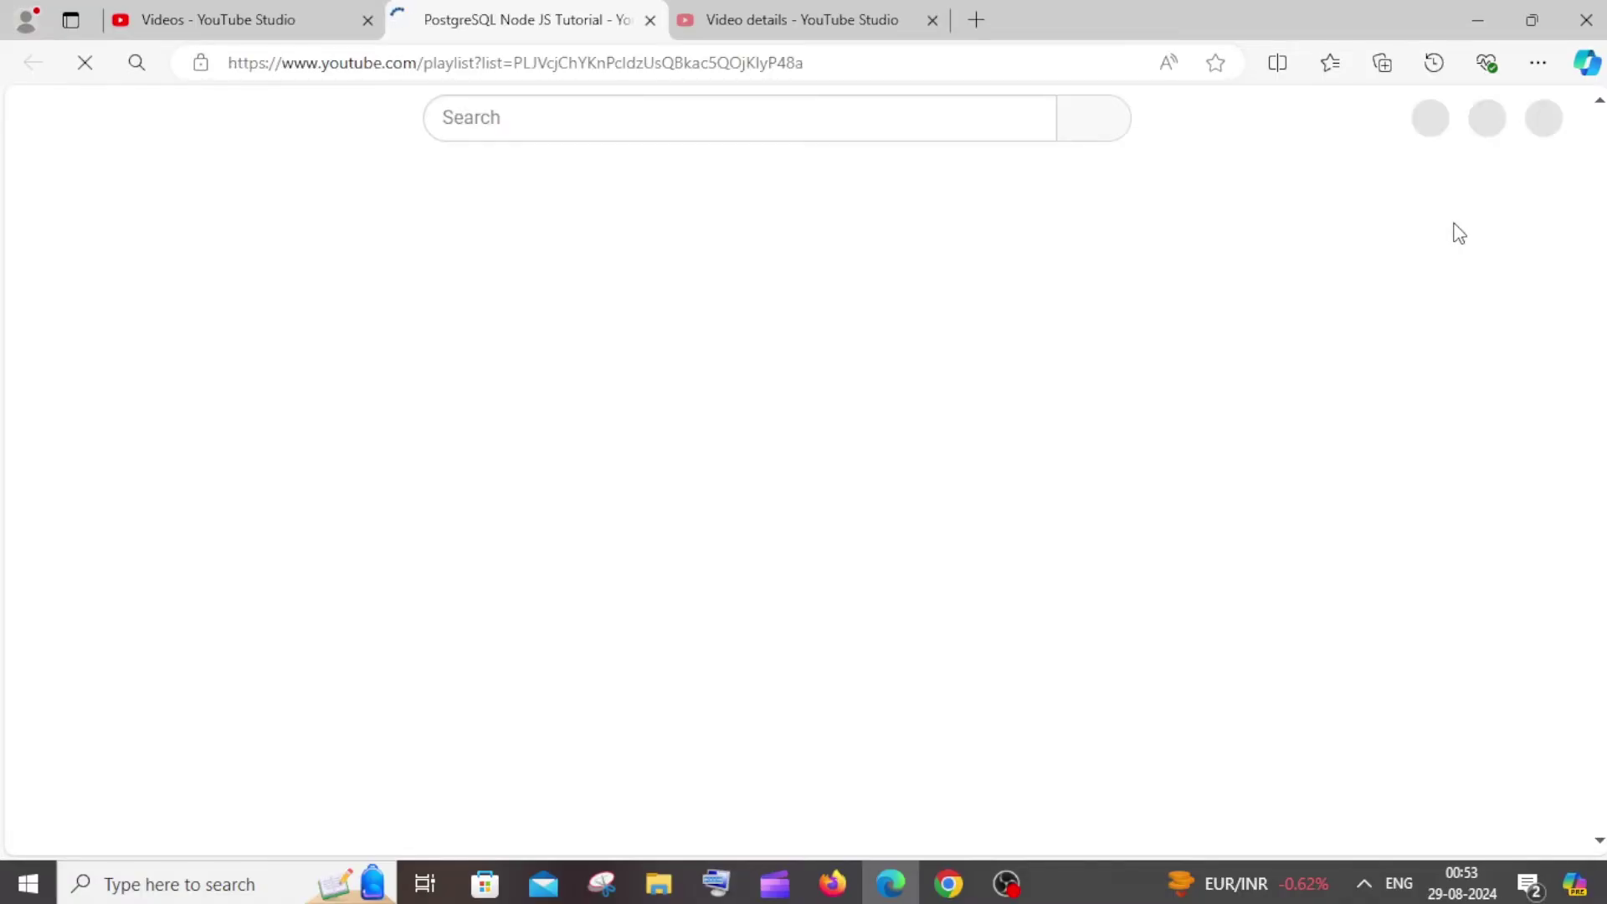
# Switch to the PostgreSQL Node JS Tutorial playlist page loading on YouTube
pyautogui.hotkey('ctrl', 'shift', 'Tab')
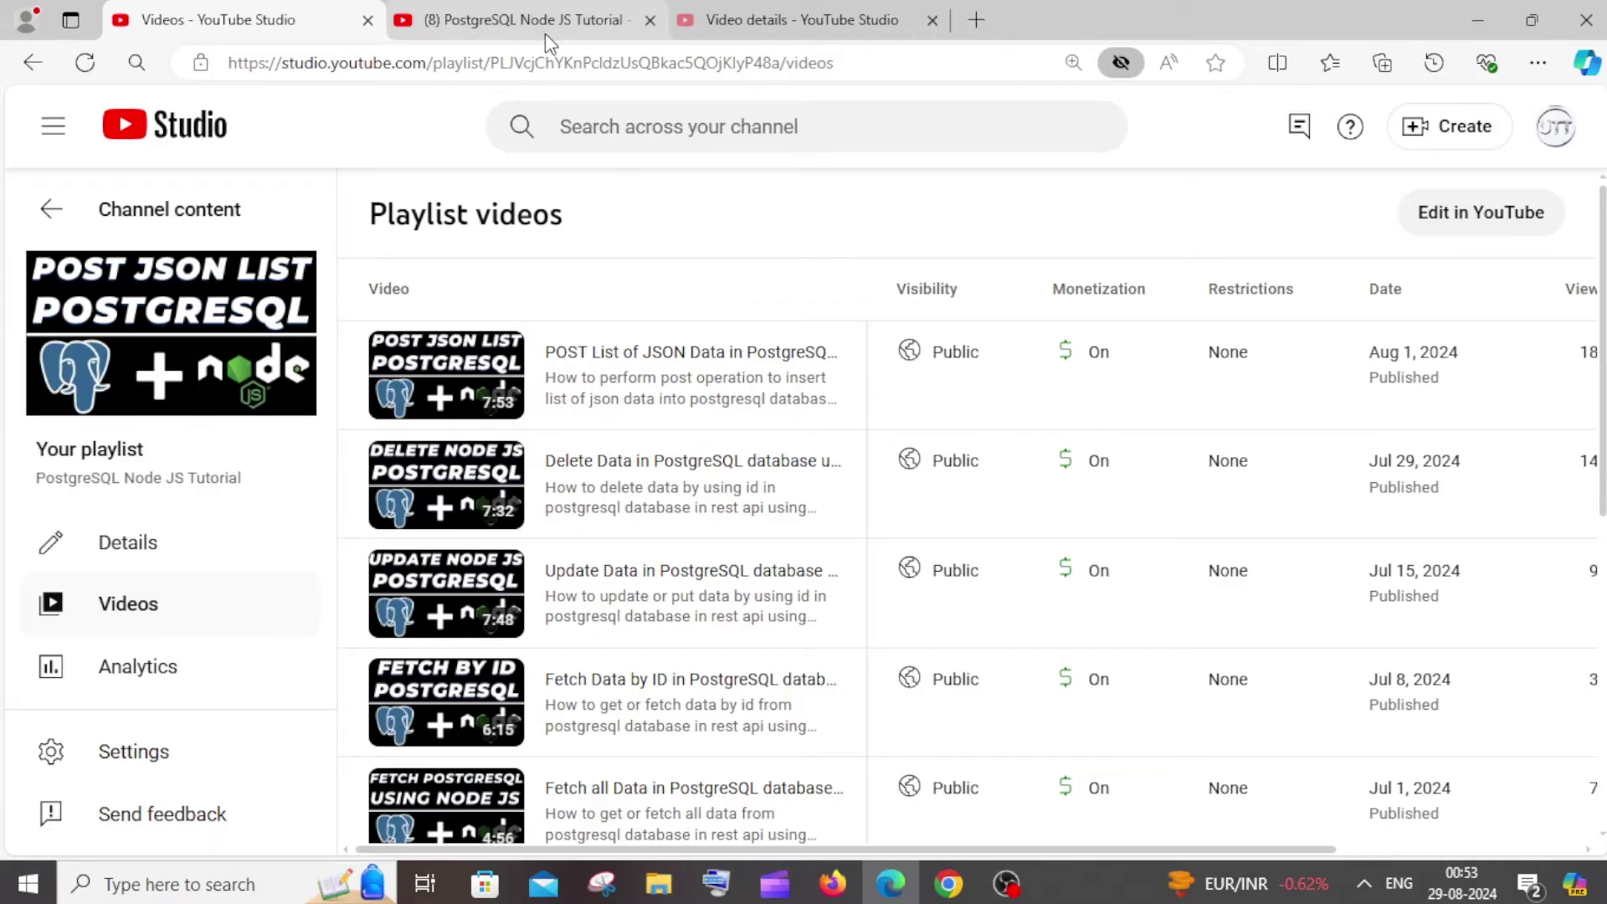
pyautogui.click(527, 19)
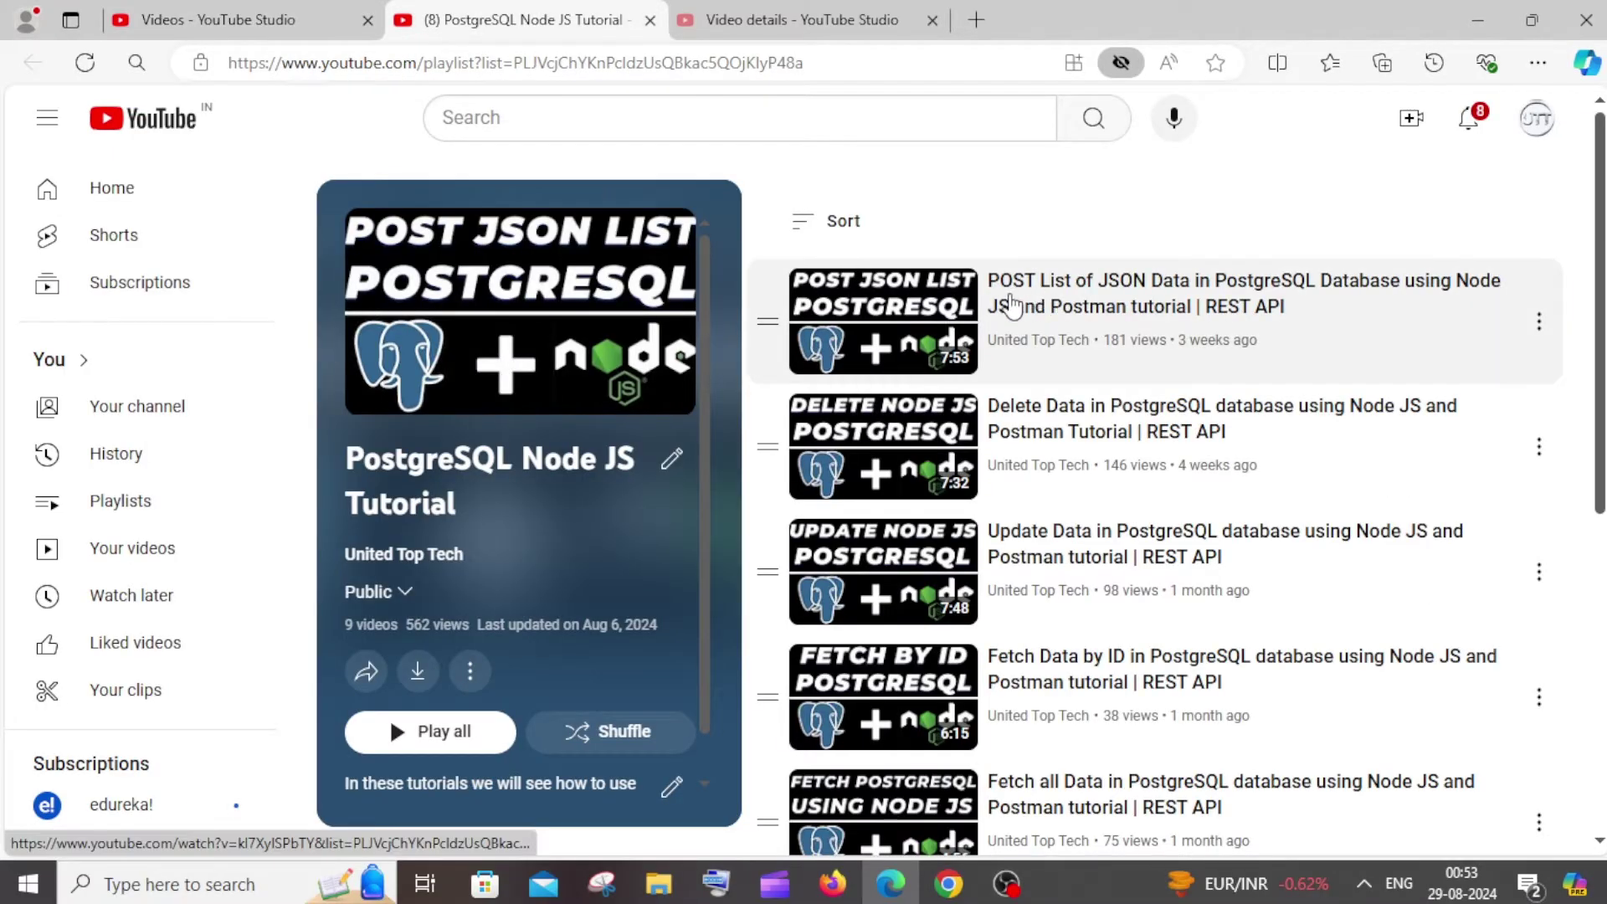
pyautogui.scroll(-5, 879, 327)
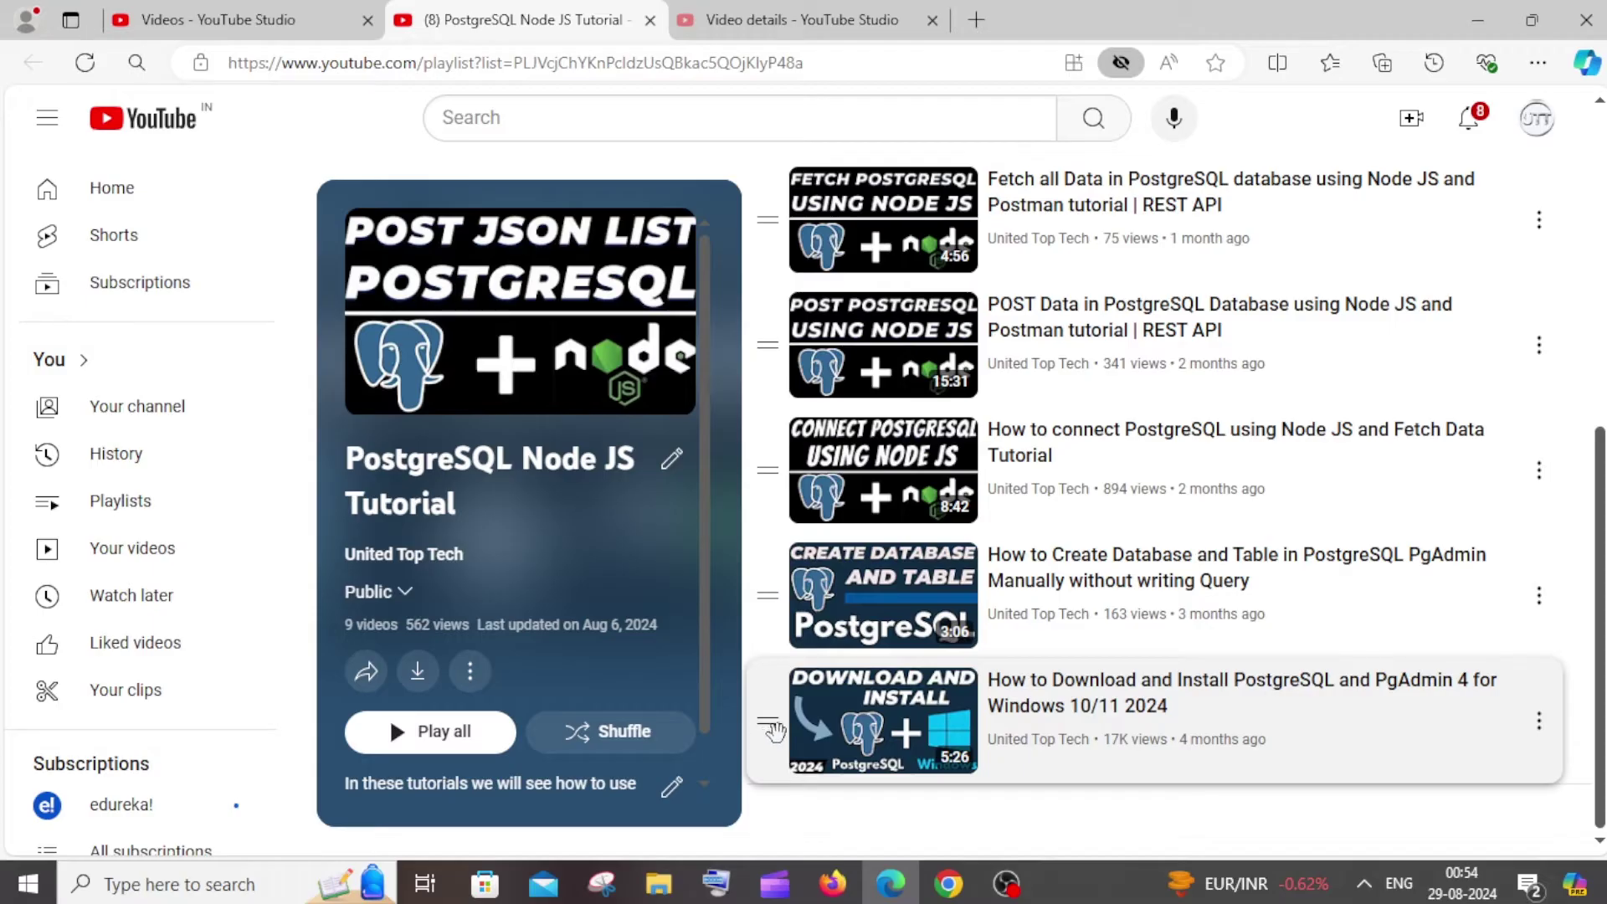
# Drag Download and Install to the top of the playlist and Update Data into second place
pyautogui.moveTo(769, 731); pyautogui.dragTo(794, 137)
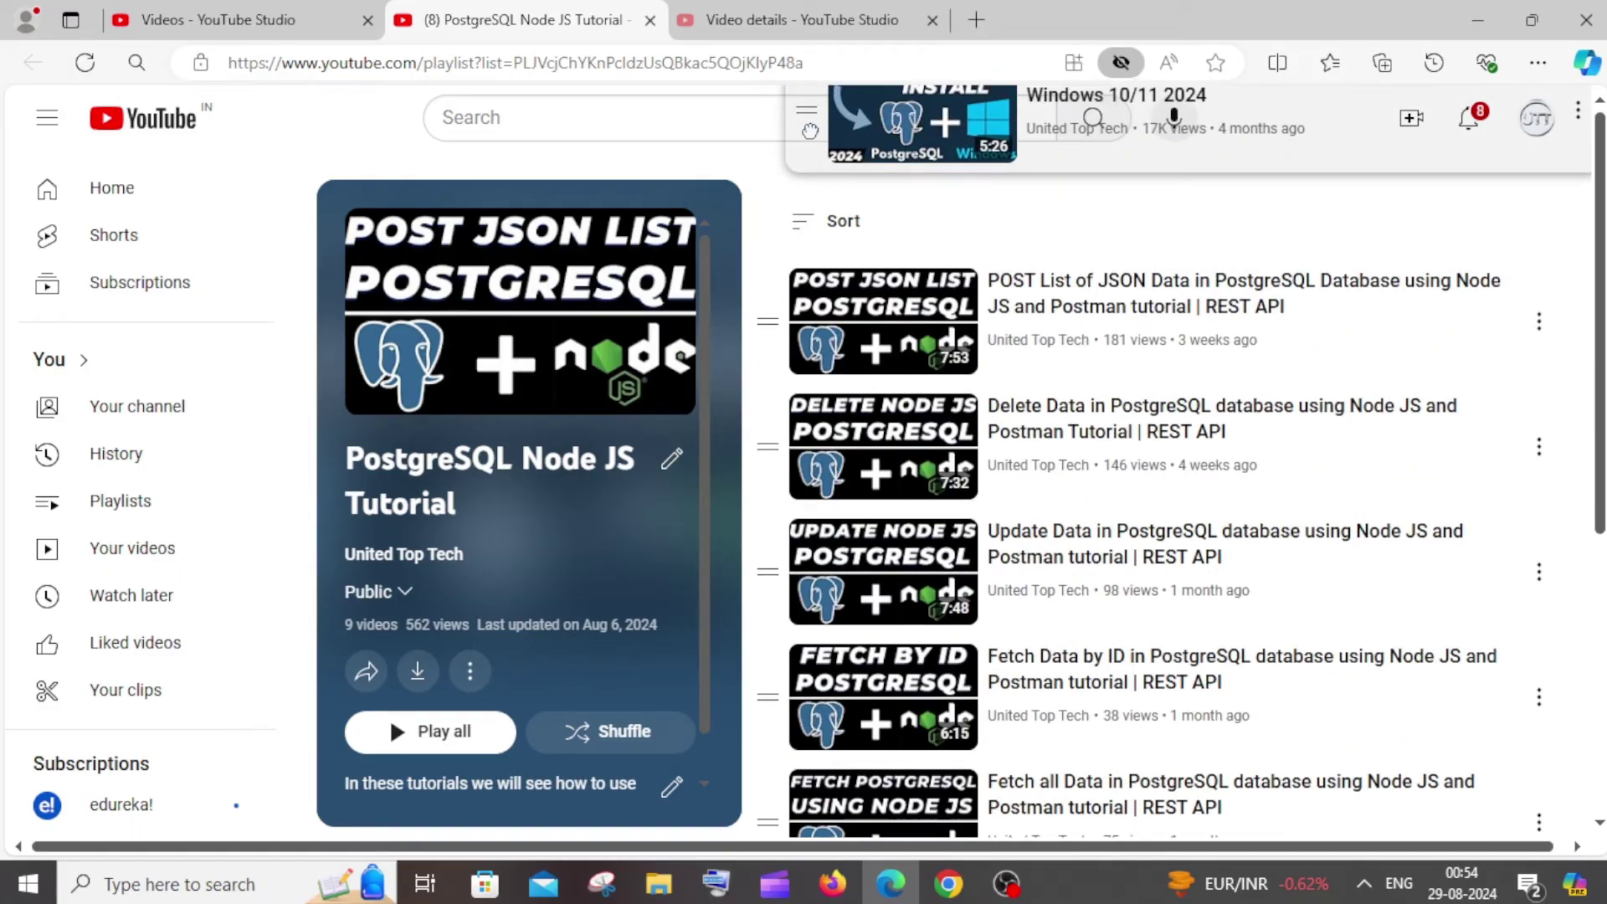
pyautogui.moveTo(794, 136); pyautogui.dragTo(787, 327)
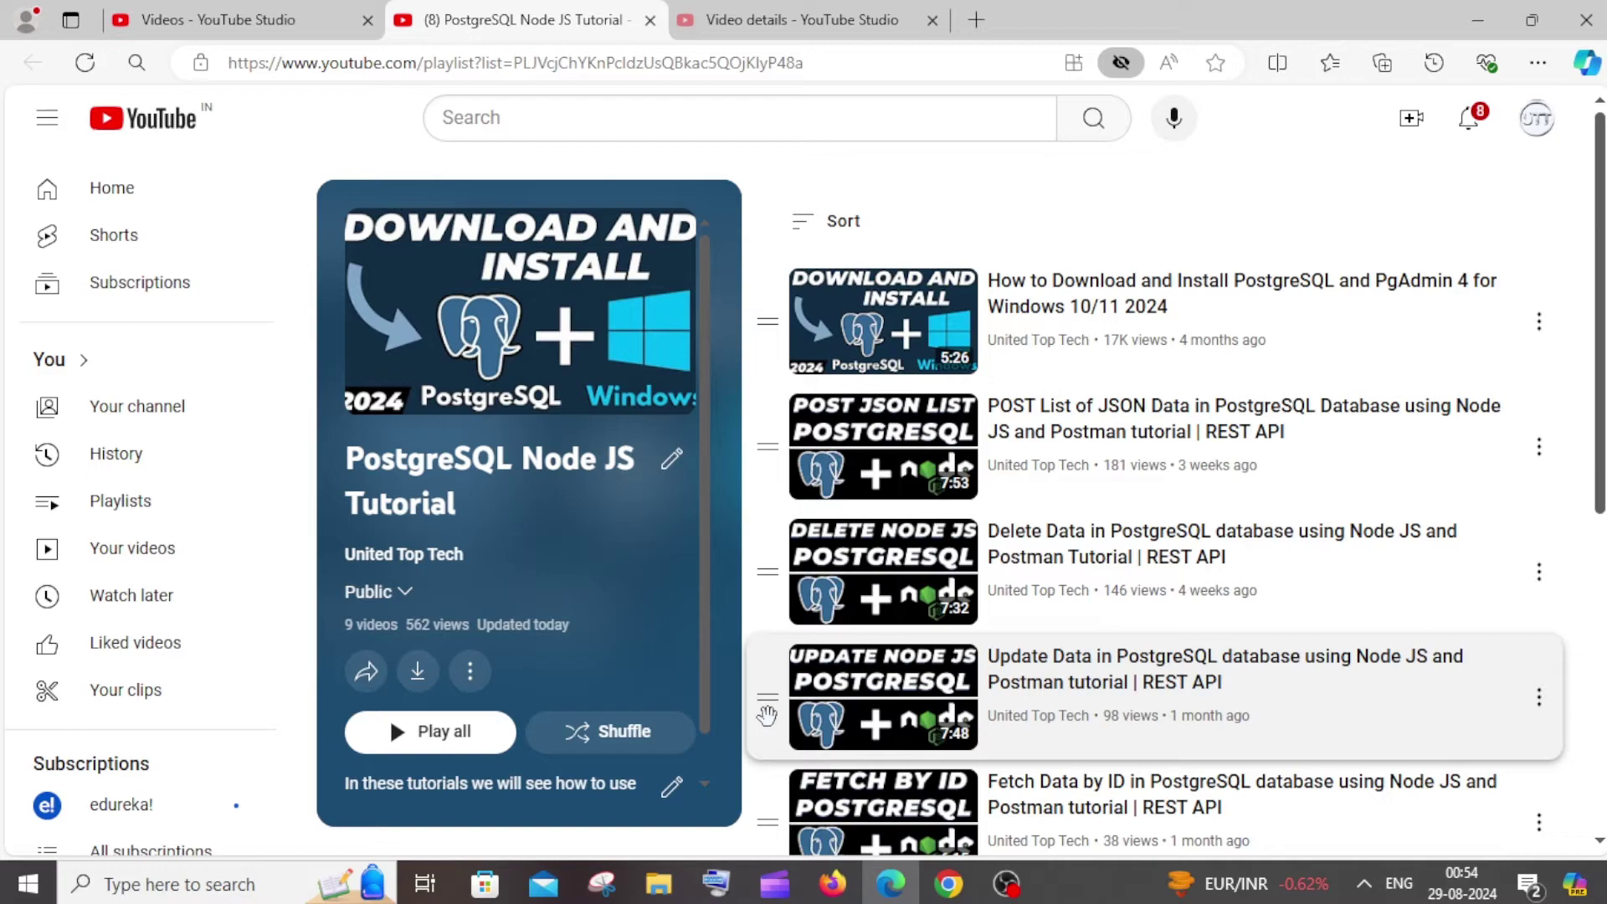
pyautogui.moveTo(767, 714); pyautogui.dragTo(767, 428)
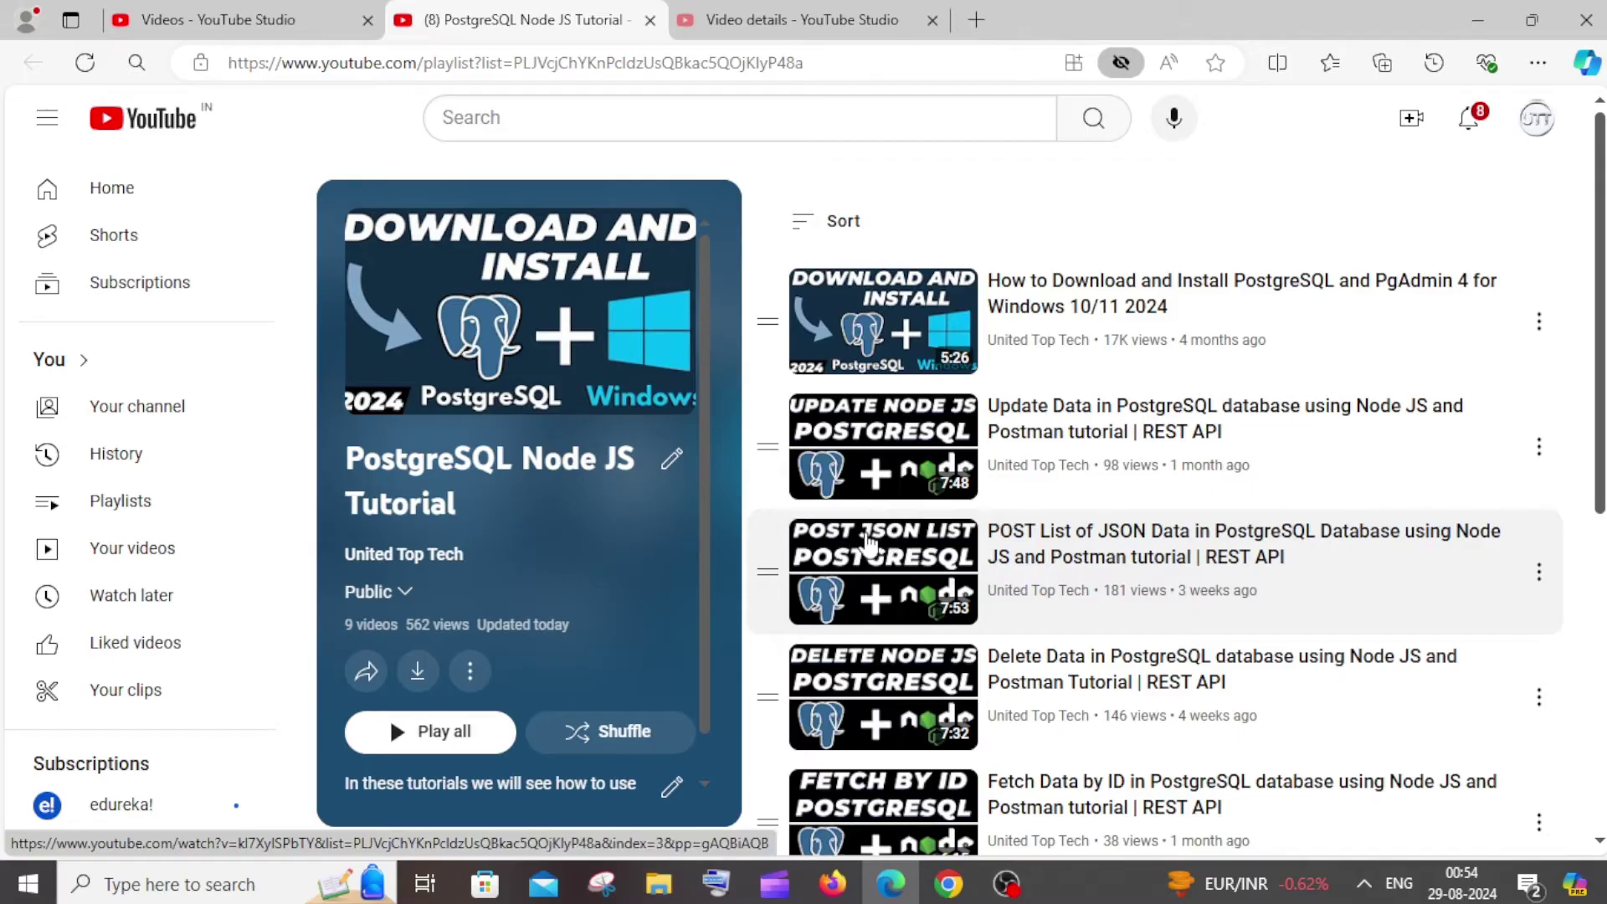
# Compare the new playlist order in YouTube Studio, then return to the YouTube page
pyautogui.click(219, 19)
pyautogui.click(527, 18)
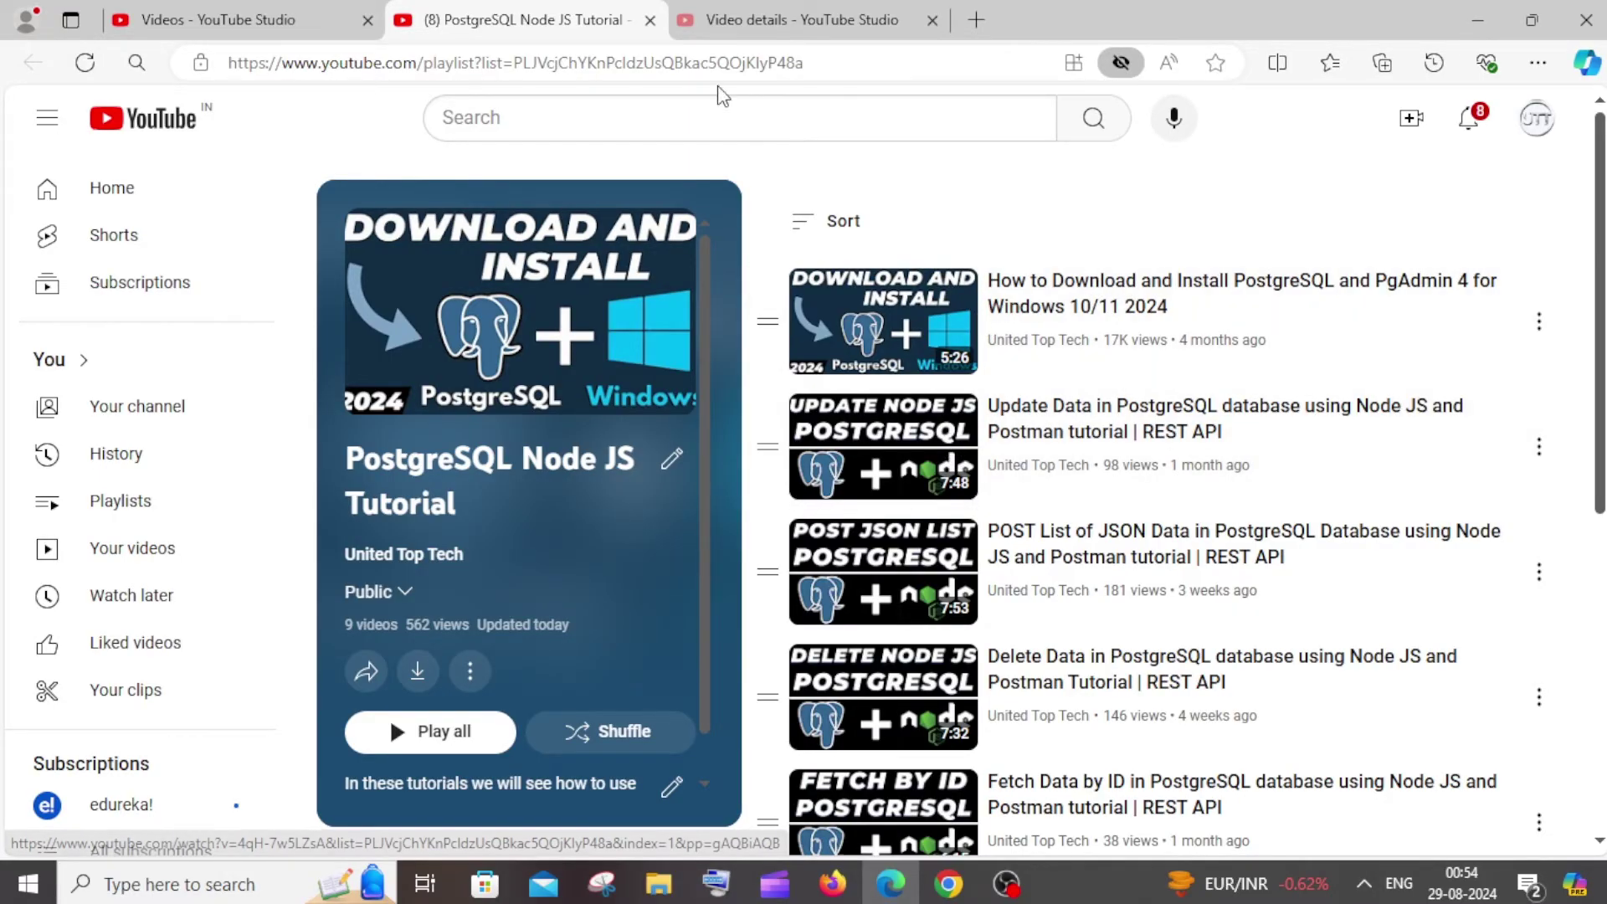
# Close the YouTube playlist tab and refresh the Studio playlist videos page
pyautogui.click(651, 21)
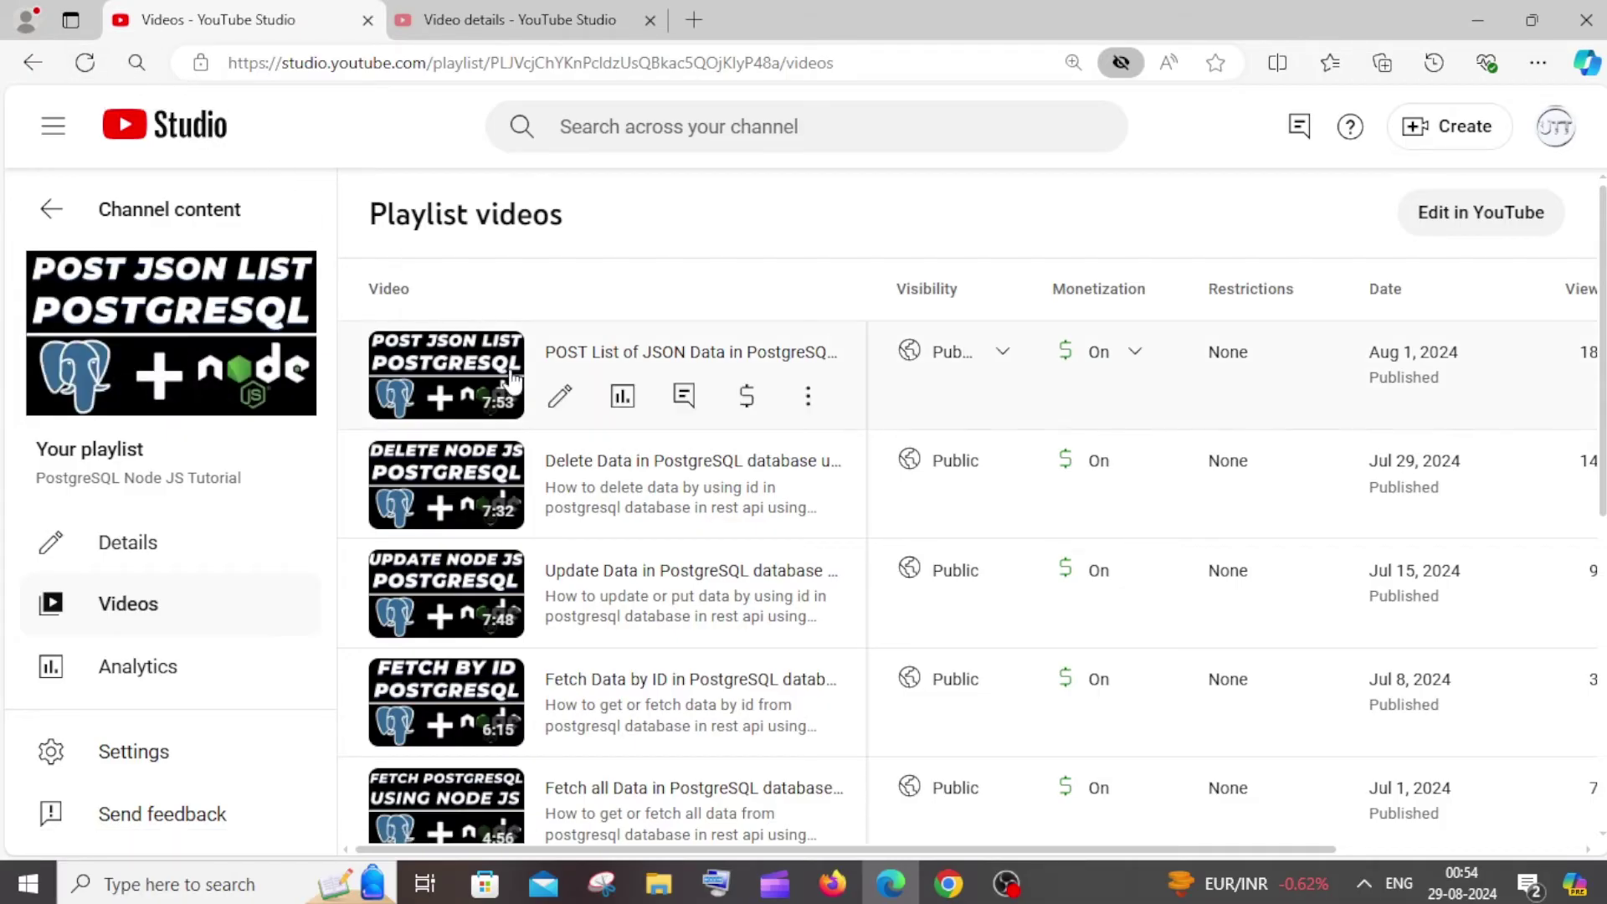
pyautogui.moveTo(171, 333)
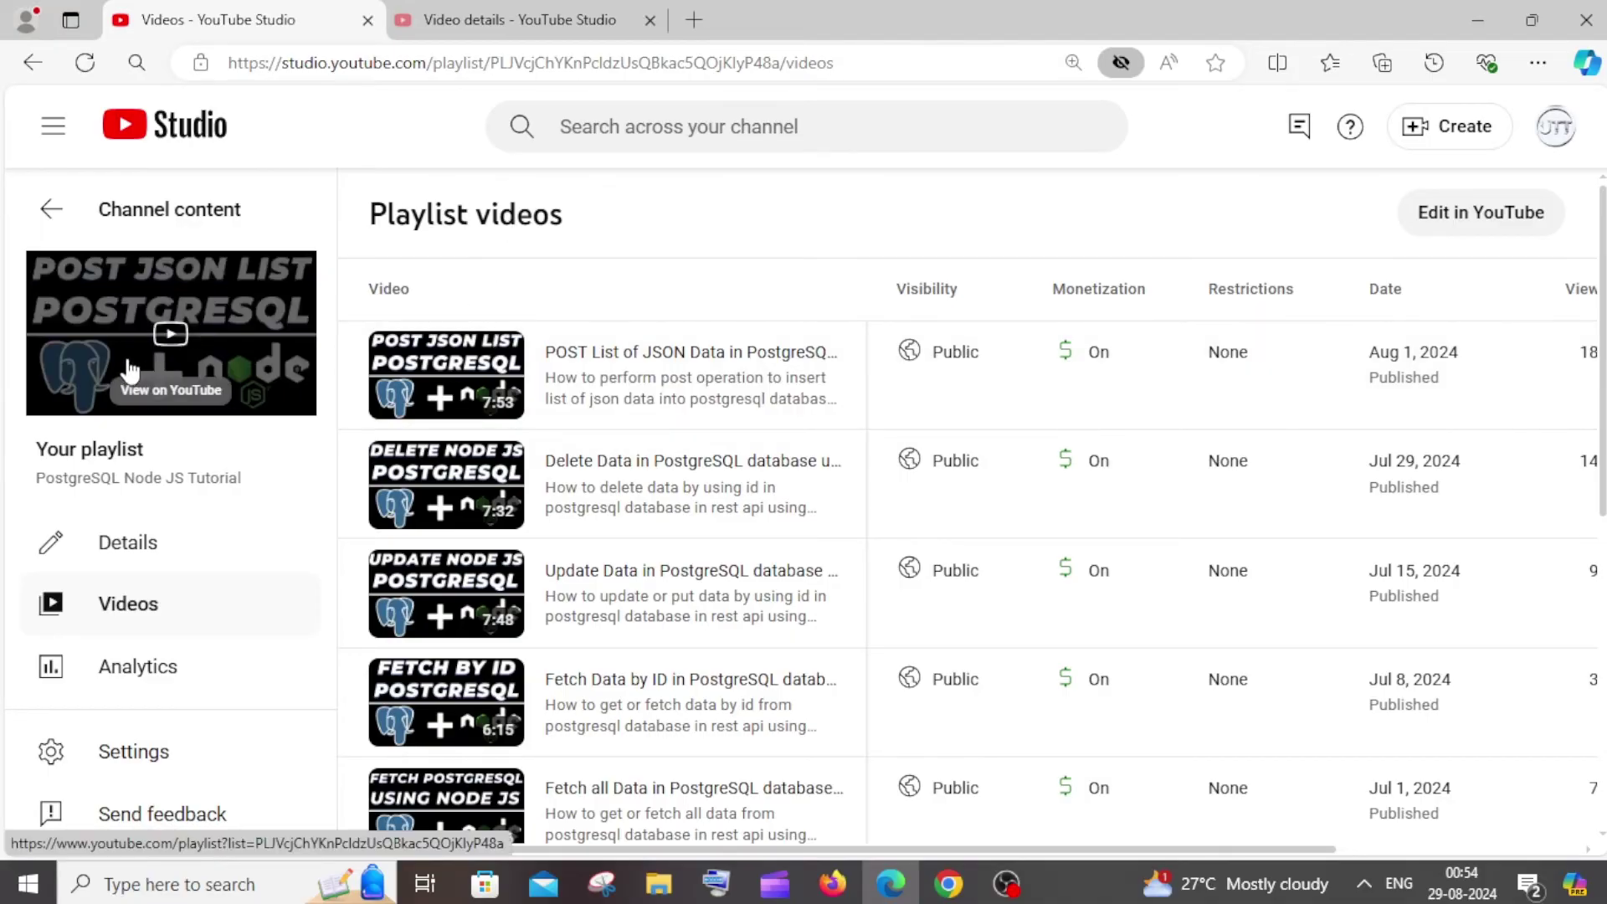
pyautogui.click(85, 63)
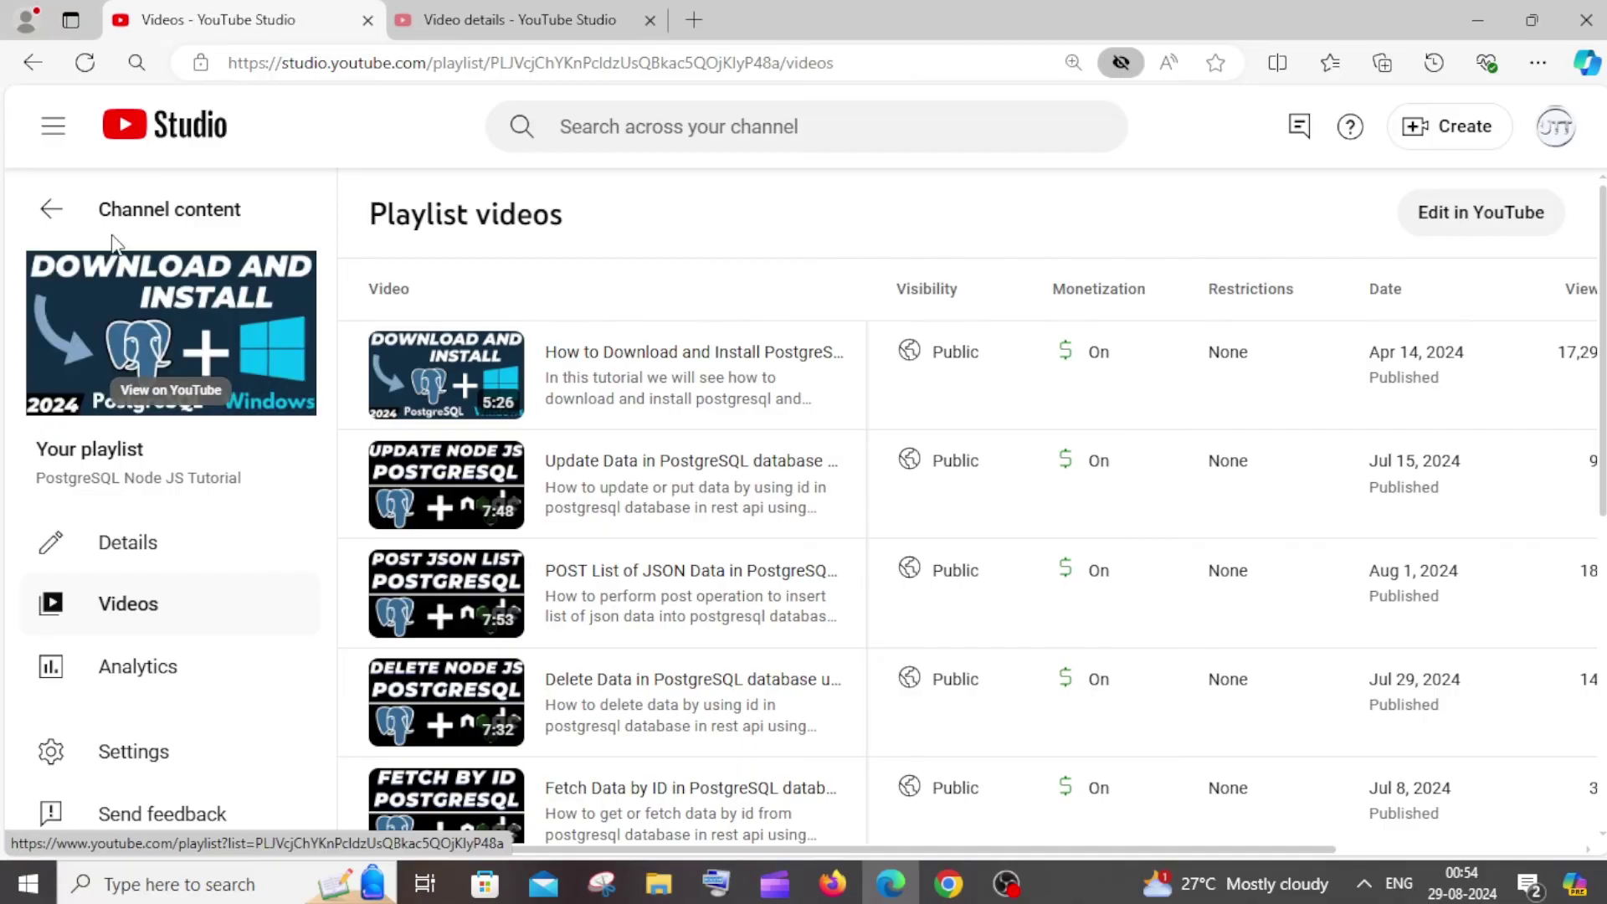
# Recheck the PostgreSQL Node JS Tutorial details and videos, then return to the playlist list
pyautogui.click(53, 212)
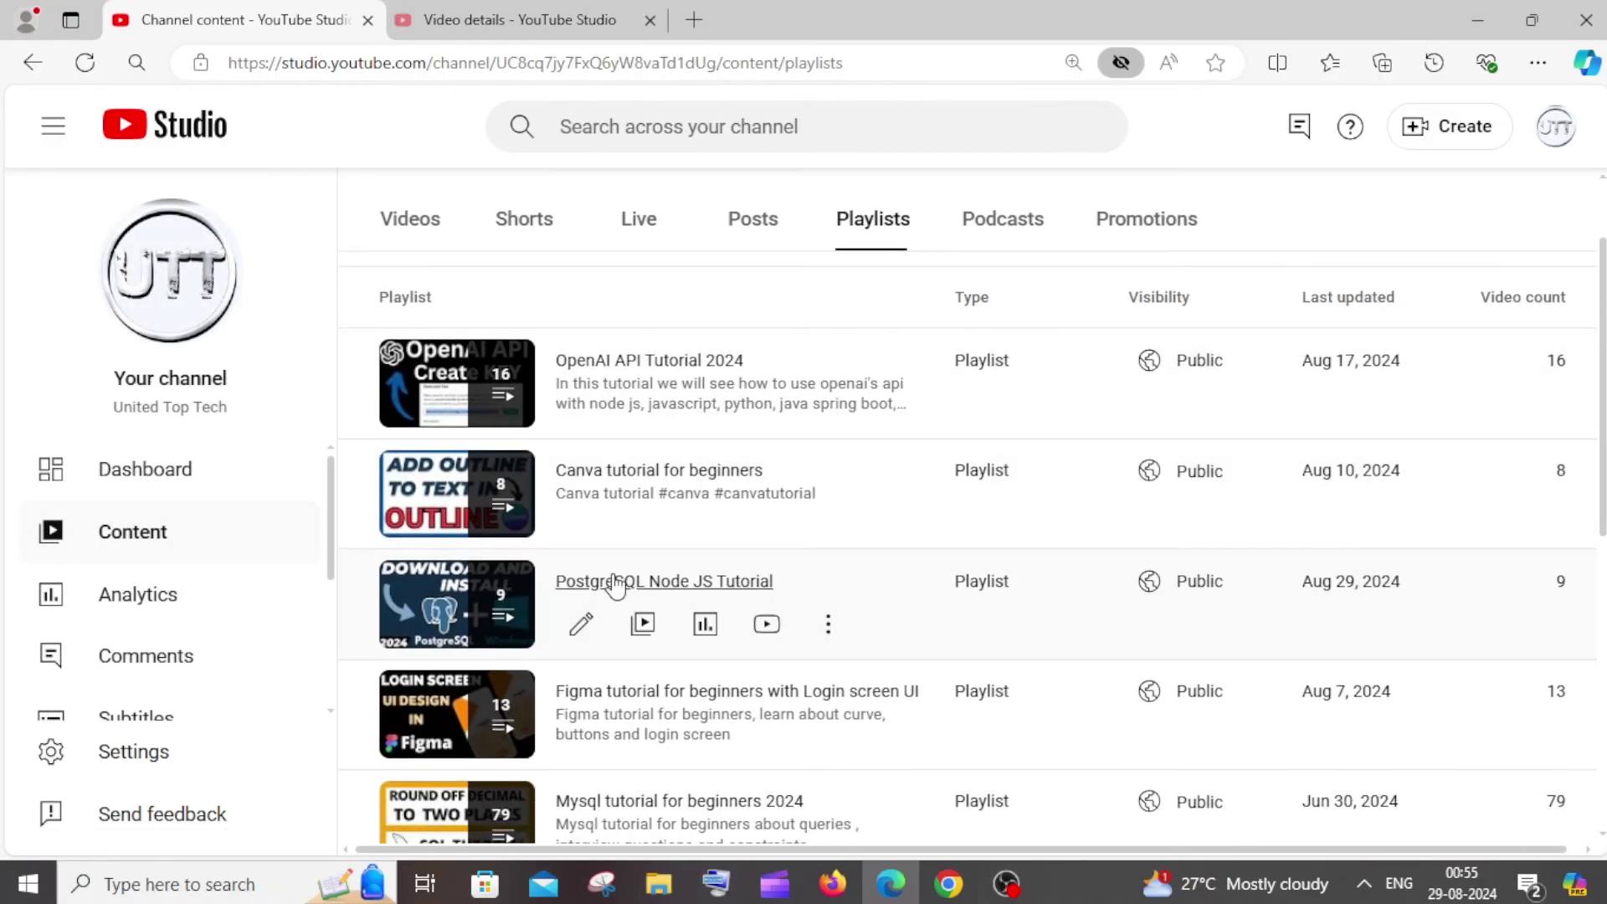
pyautogui.click(614, 581)
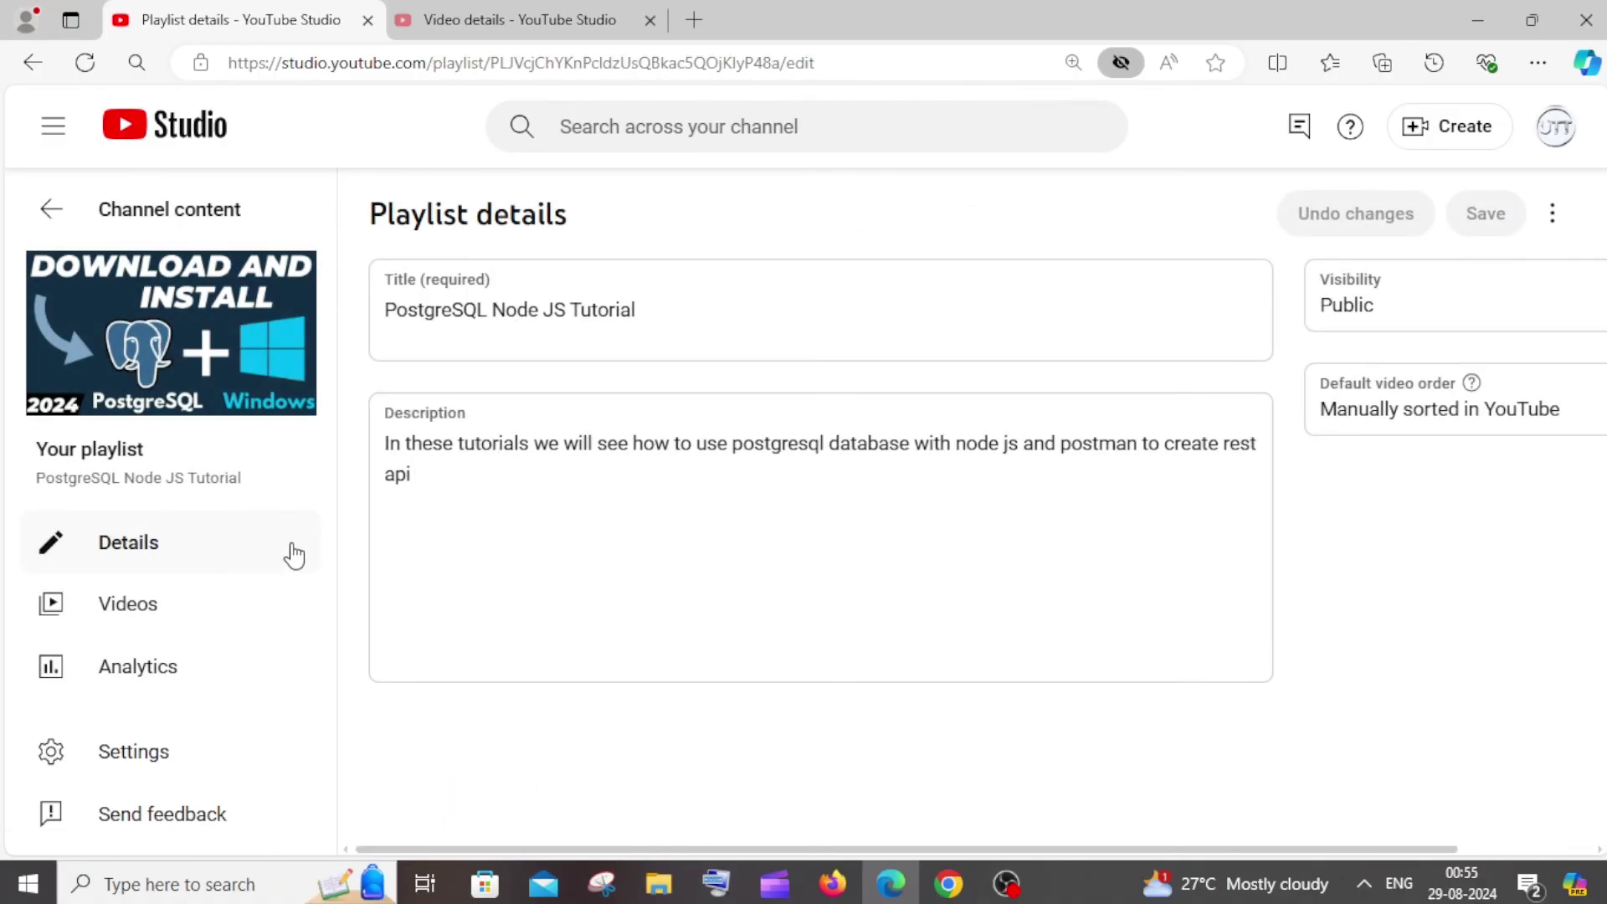
pyautogui.click(128, 605)
pyautogui.click(132, 214)
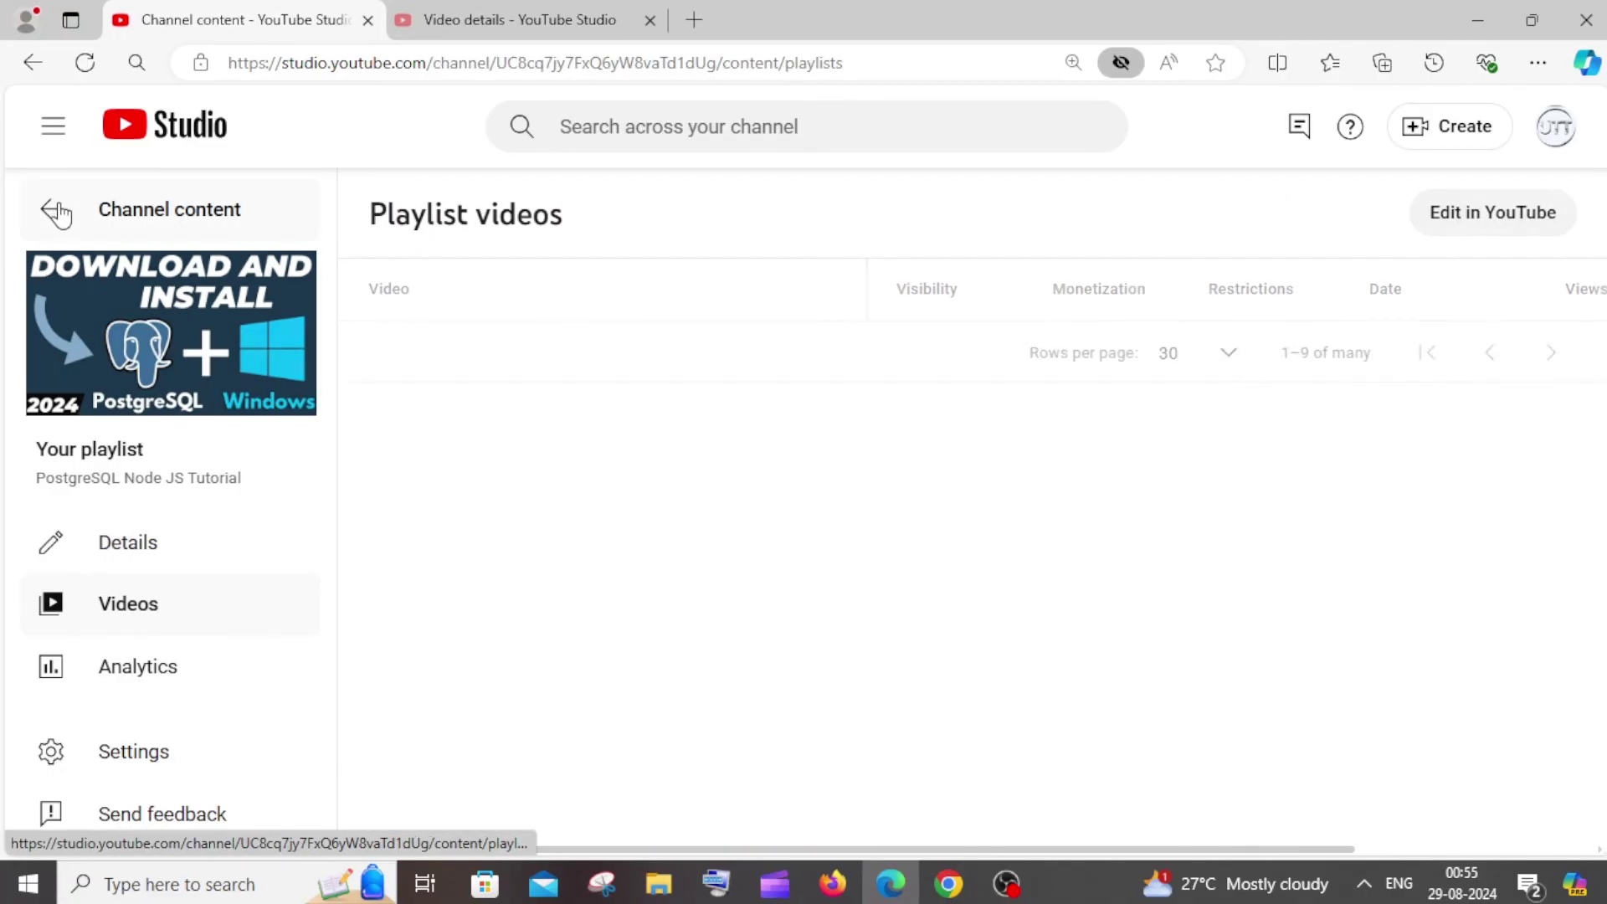
pyautogui.scroll(-5, 712, 556)
pyautogui.scroll(-5, 712, 557)
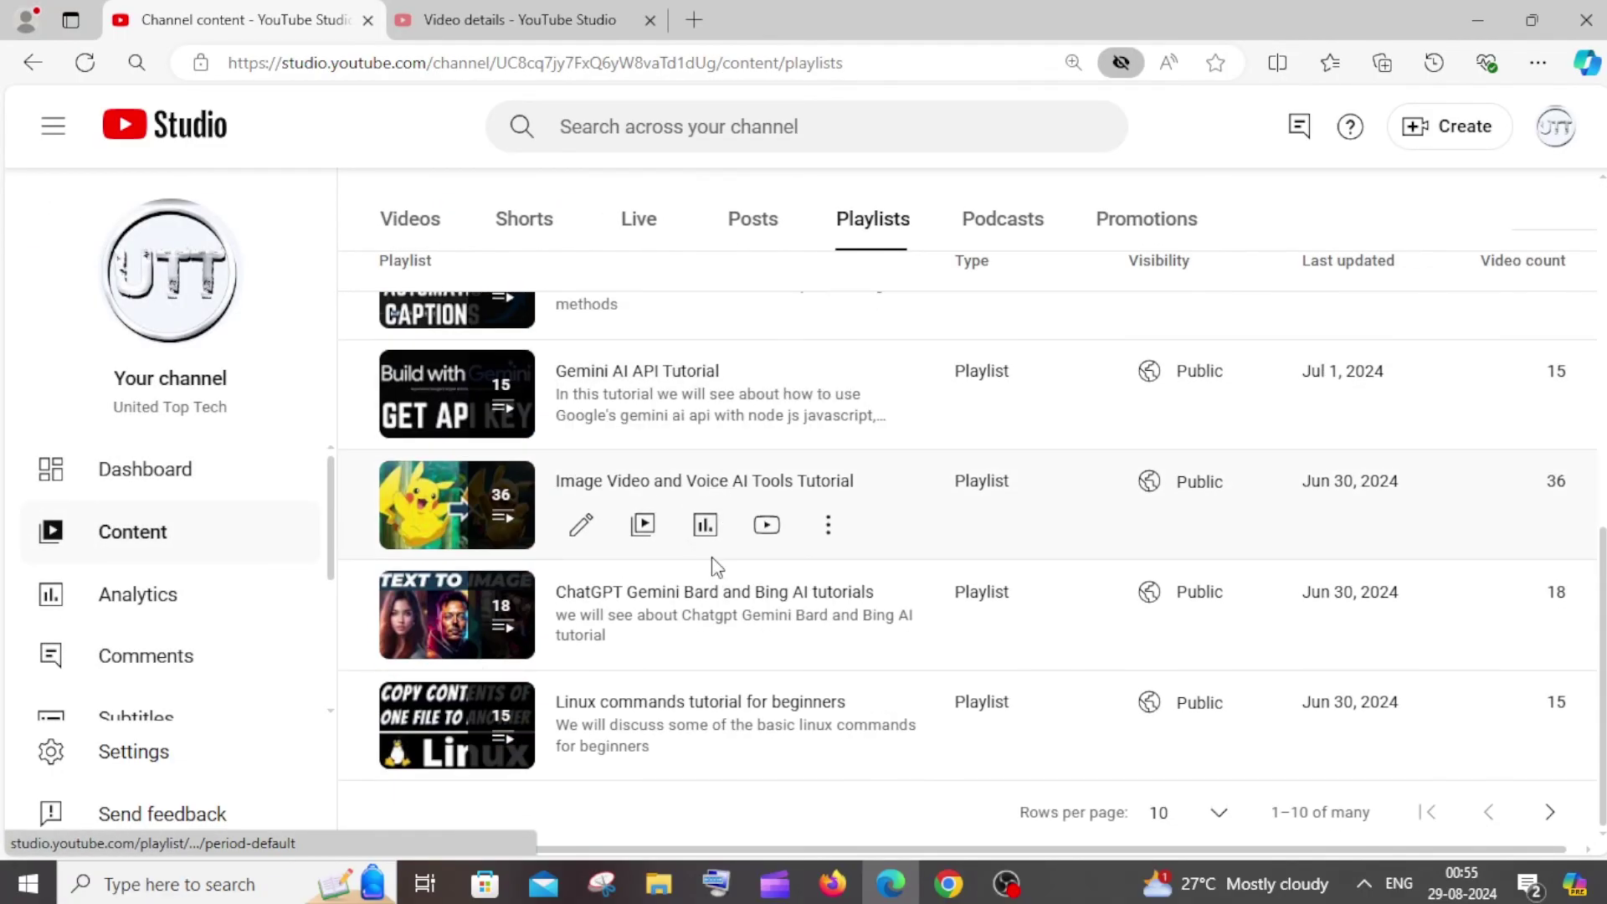
pyautogui.scroll(10, 713, 556)
pyautogui.scroll(-4, 713, 556)
pyautogui.scroll(2, 713, 557)
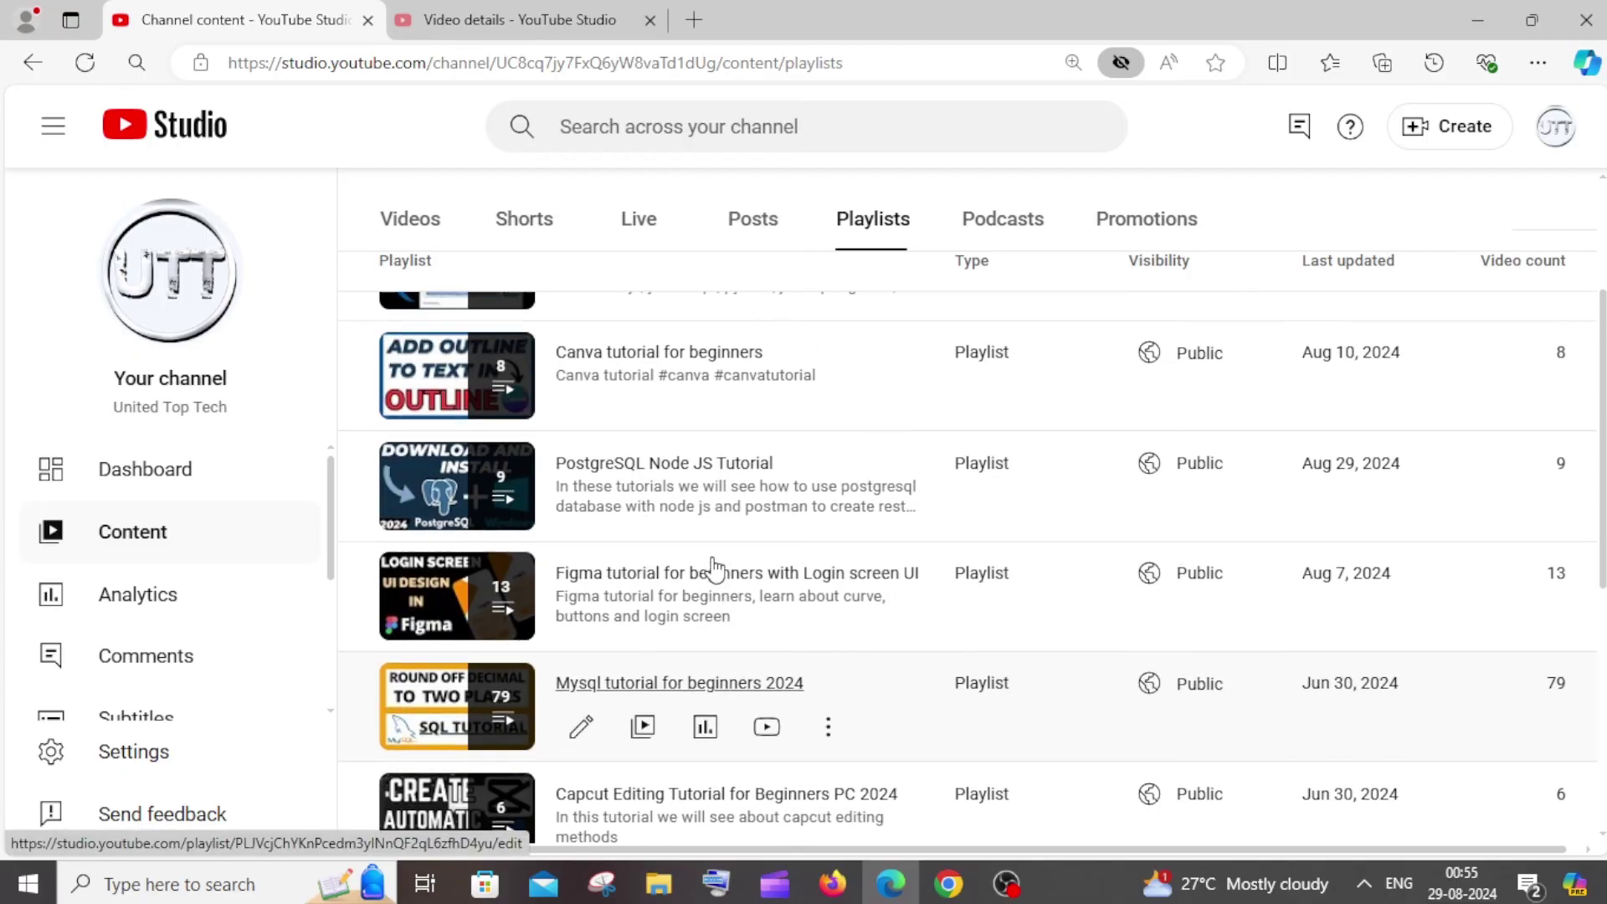